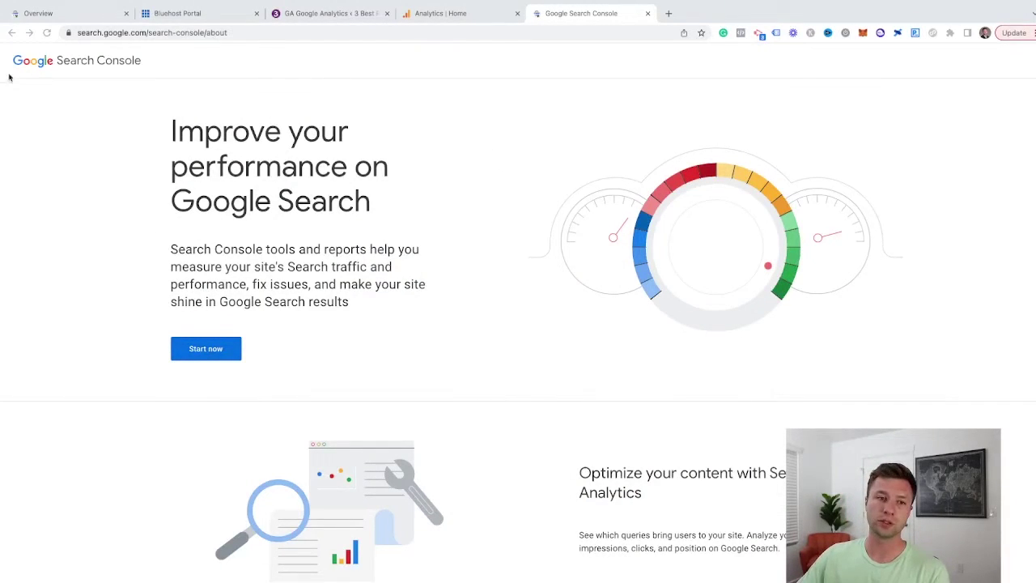
# Start Search Console and choose Add property from the property list
pyautogui.moveTo(251, 34); pyautogui.dragTo(52, 34)
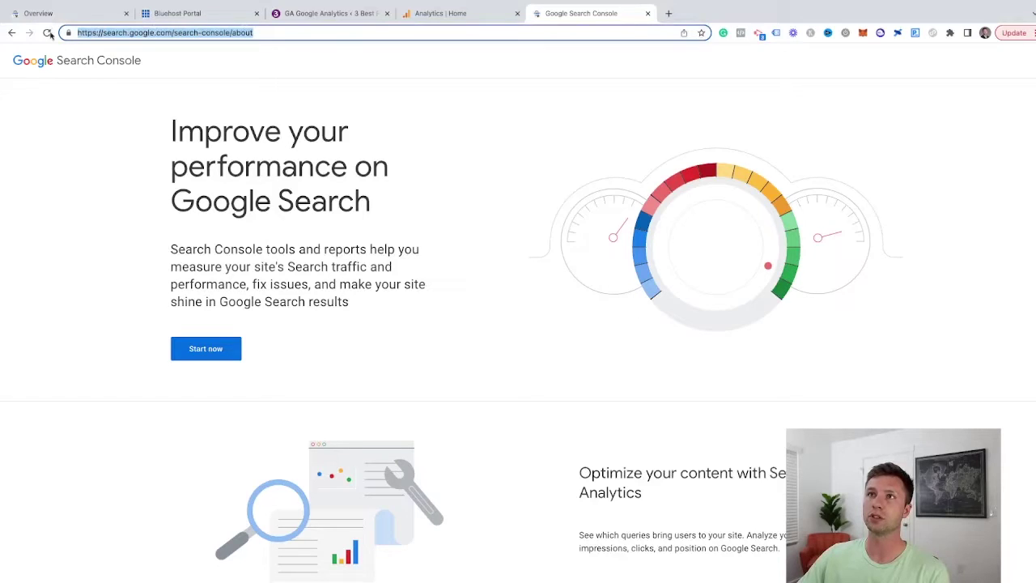
pyautogui.click(214, 351)
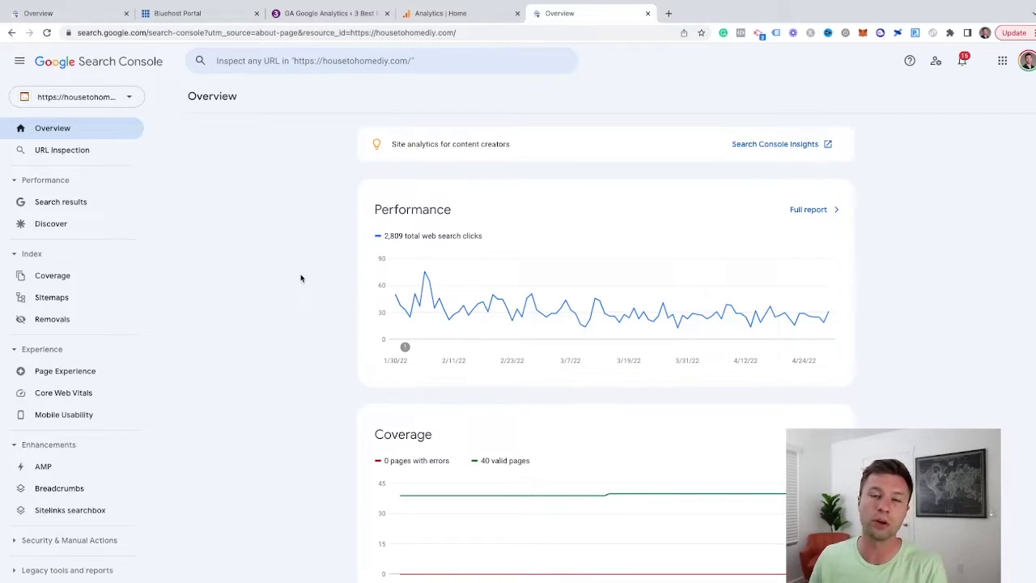
pyautogui.click(116, 97)
pyautogui.click(81, 241)
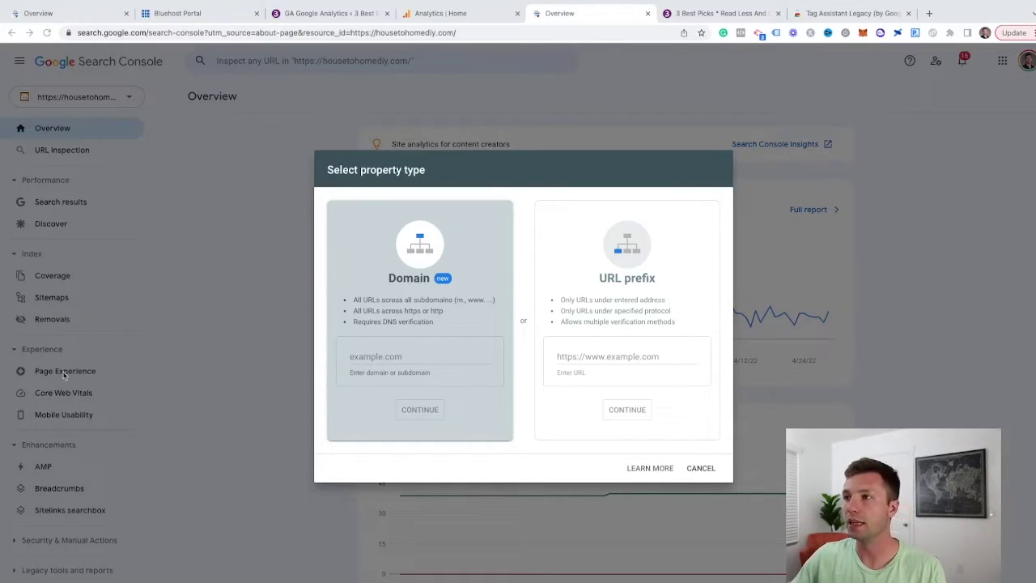
pyautogui.click(619, 357)
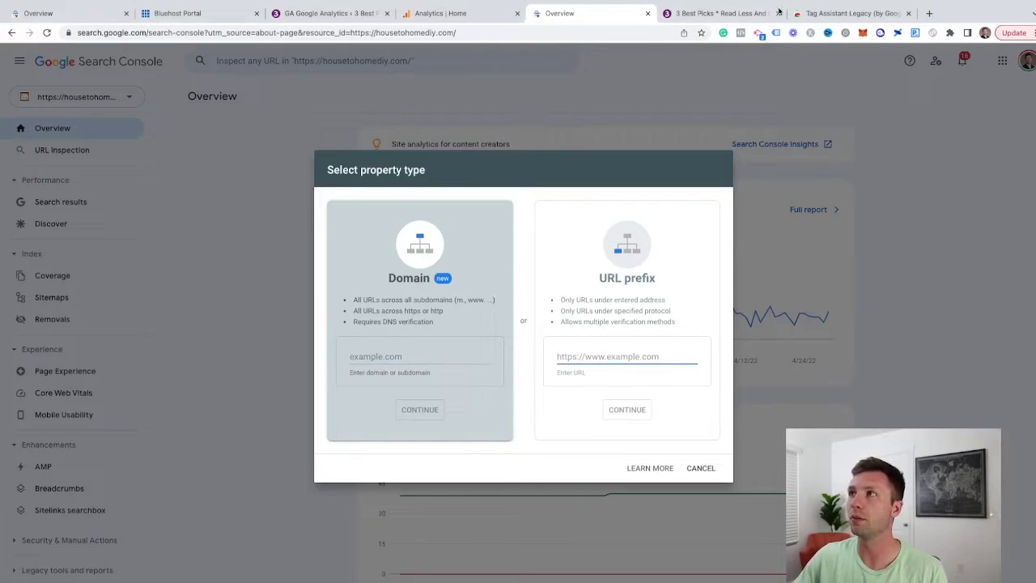
pyautogui.click(709, 16)
pyautogui.click(148, 34)
pyautogui.hotkey('ctrl', 'c')
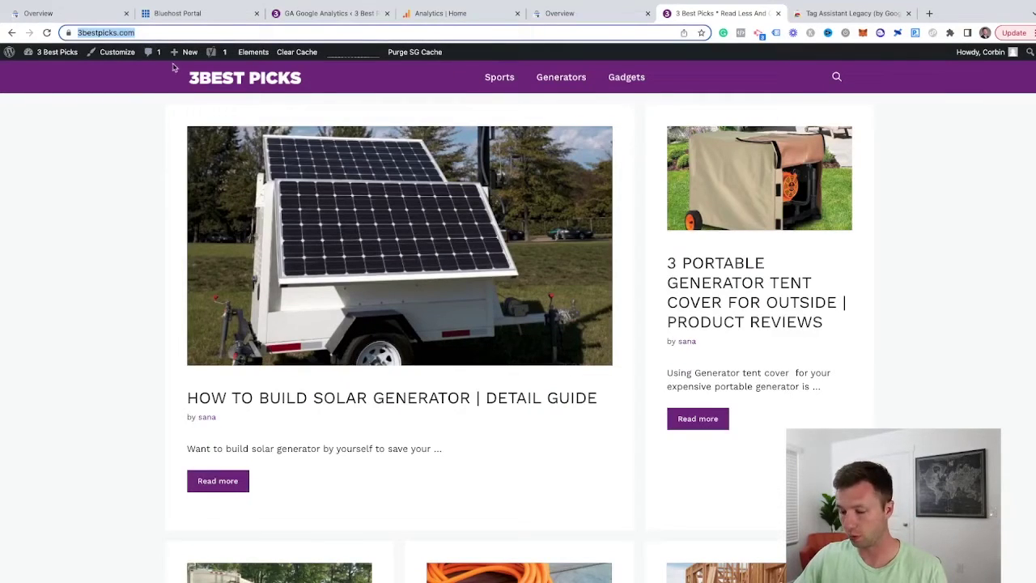
pyautogui.click(567, 14)
pyautogui.hotkey('ctrl', 'v')
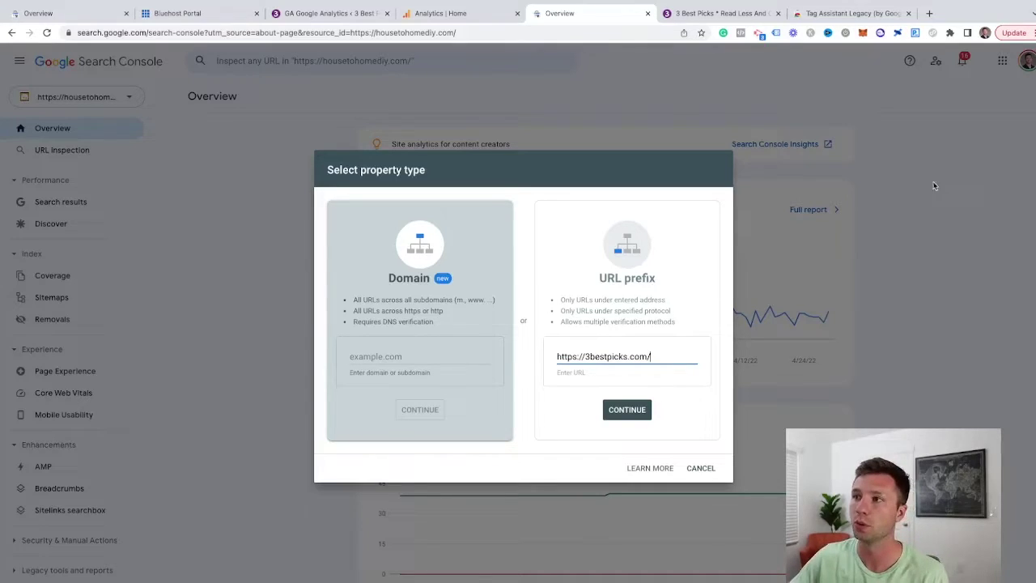
pyautogui.click(628, 410)
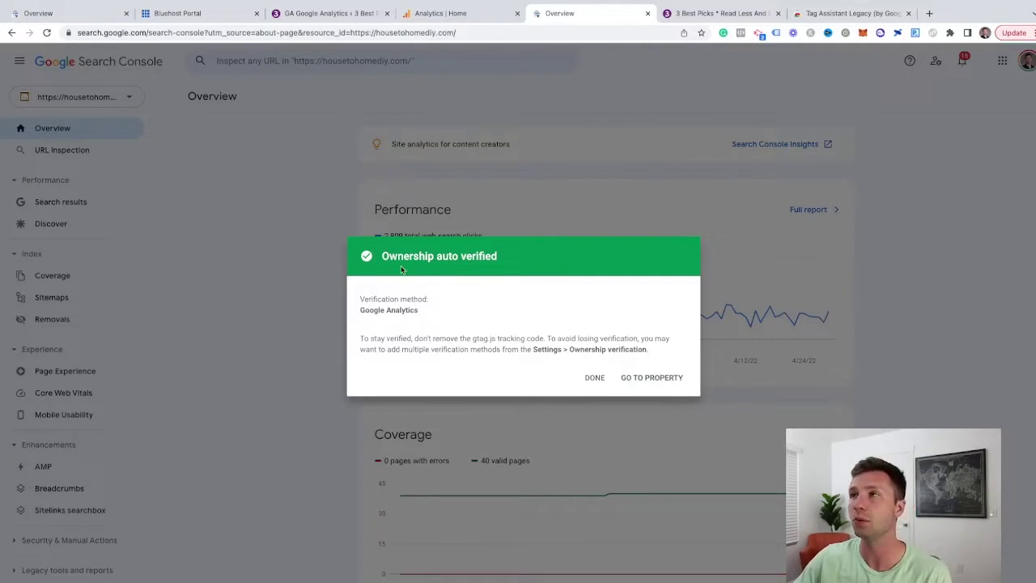
# Enable Tag Assistant Legacy on 3bestpicks.com, reload, and view its 3 detected tags
pyautogui.click(699, 15)
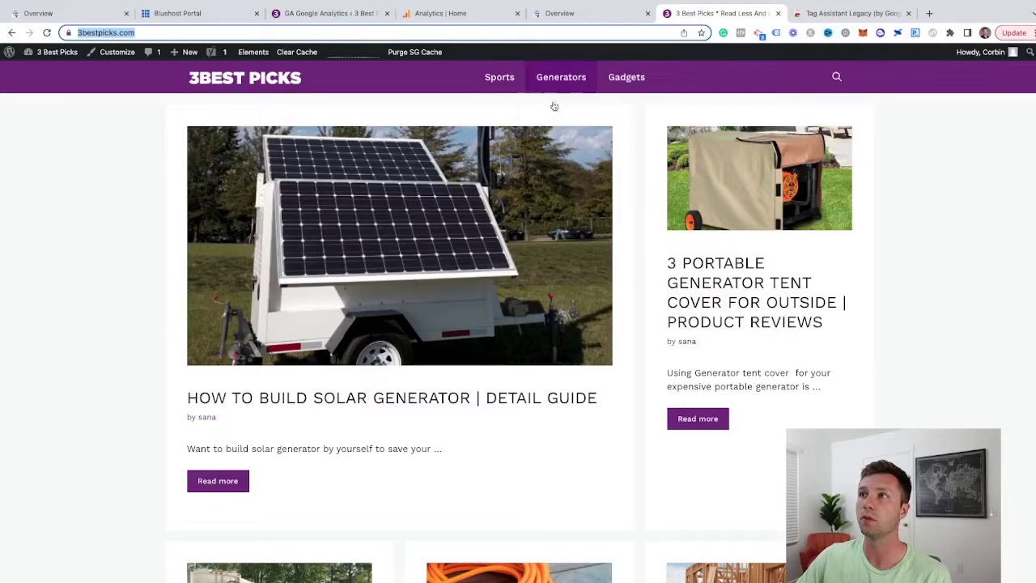
pyautogui.click(822, 16)
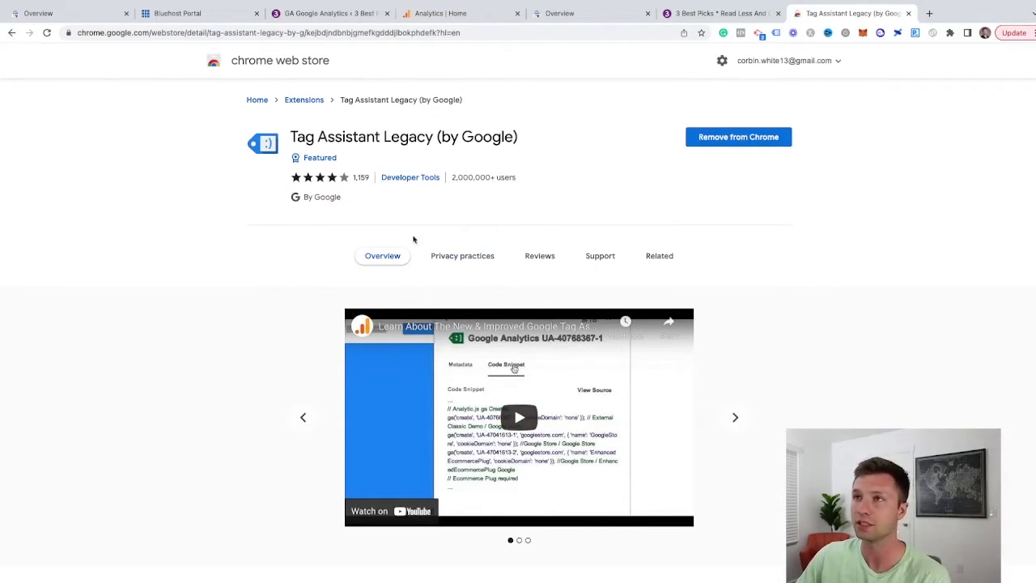
pyautogui.click(717, 13)
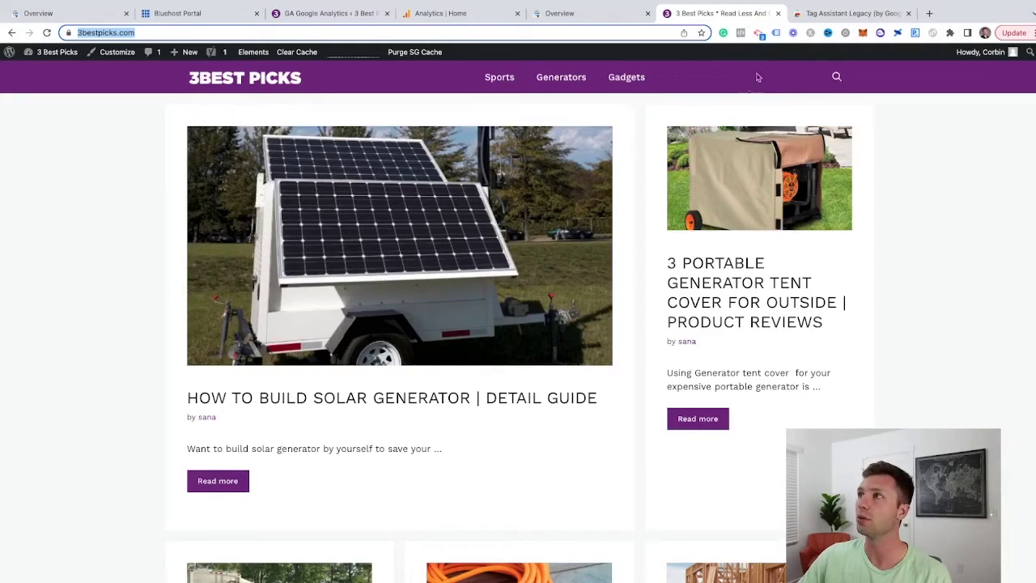
pyautogui.click(776, 36)
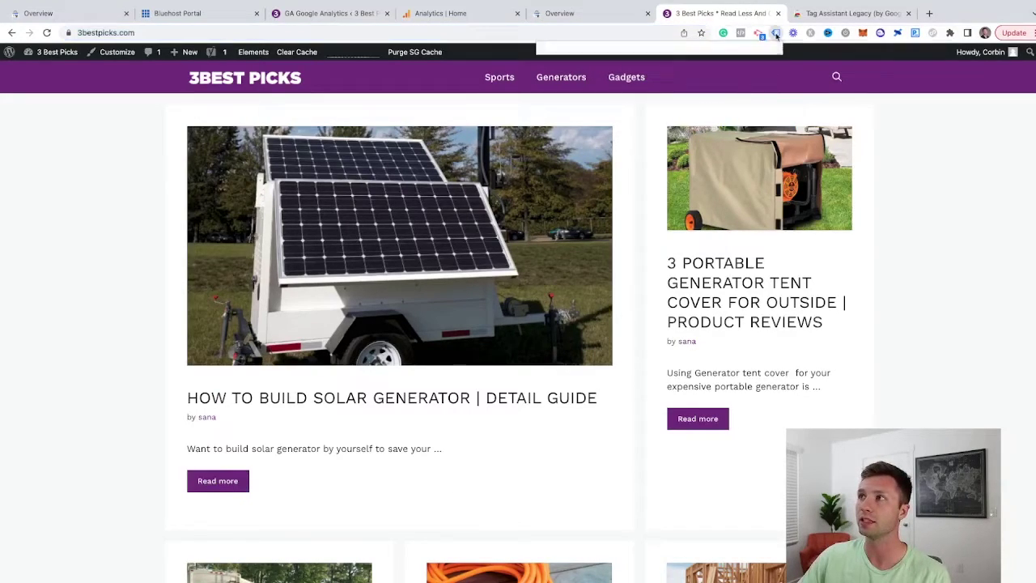
pyautogui.click(558, 152)
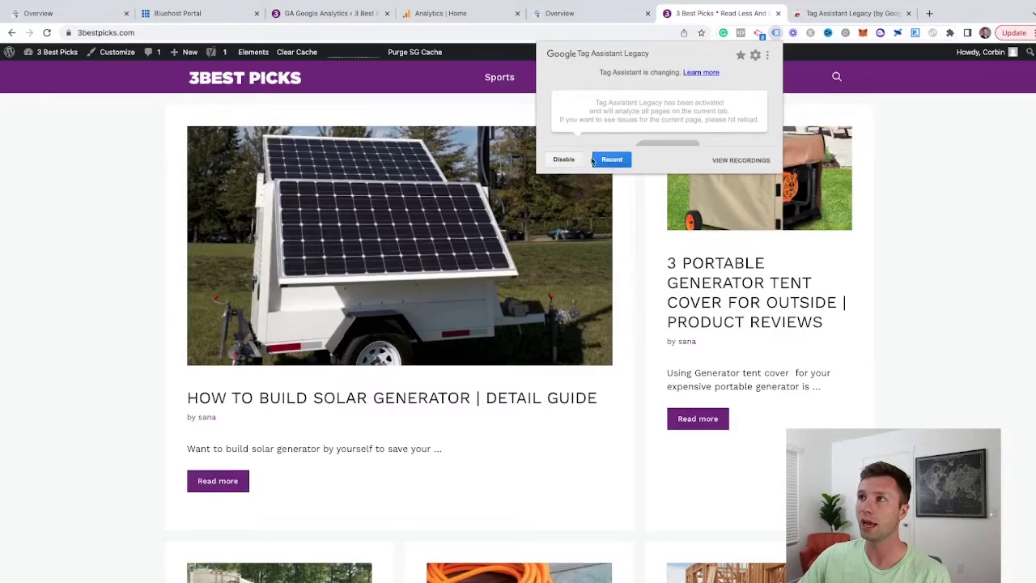
pyautogui.click(46, 32)
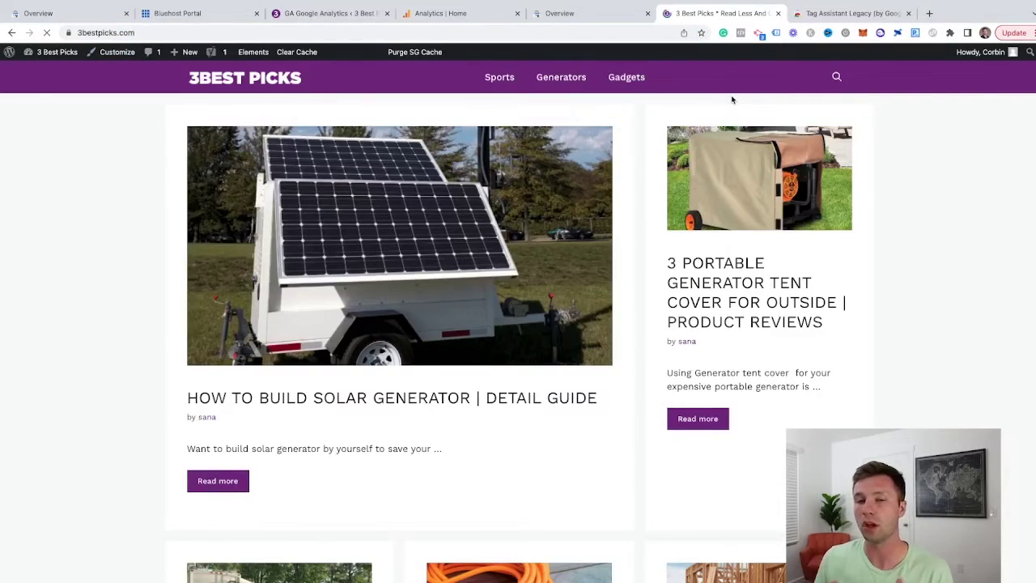
pyautogui.click(776, 33)
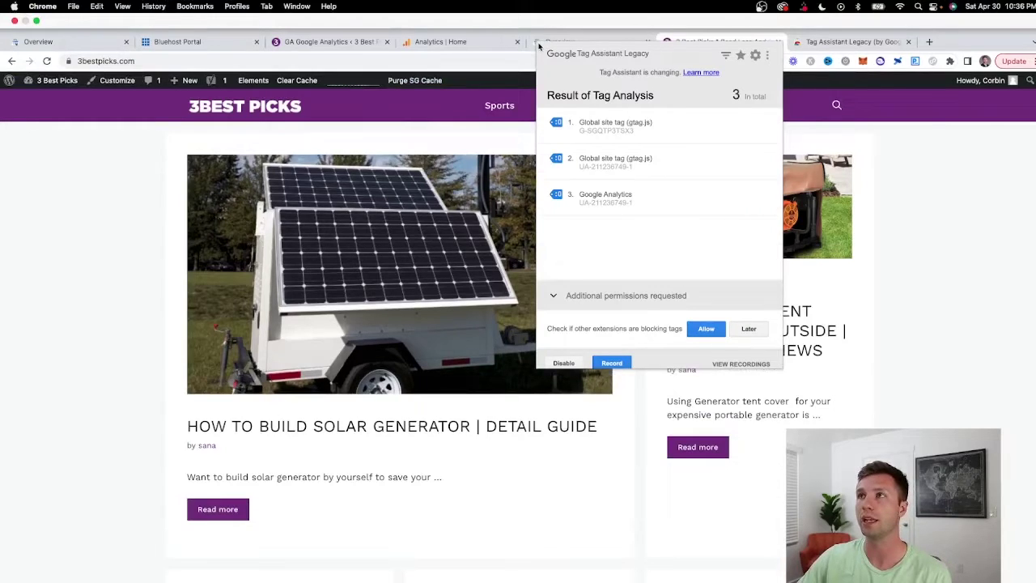
# Open the property's ownership verification and copy the HTML tag verification meta tag
pyautogui.click(960, 301)
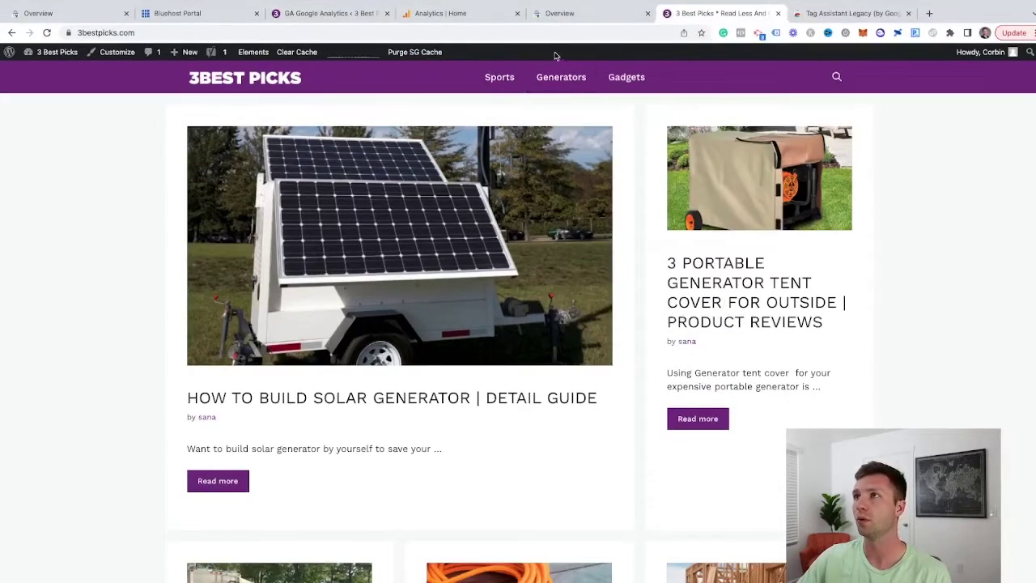
pyautogui.hotkey('ctrl', 'shift', 'Tab')
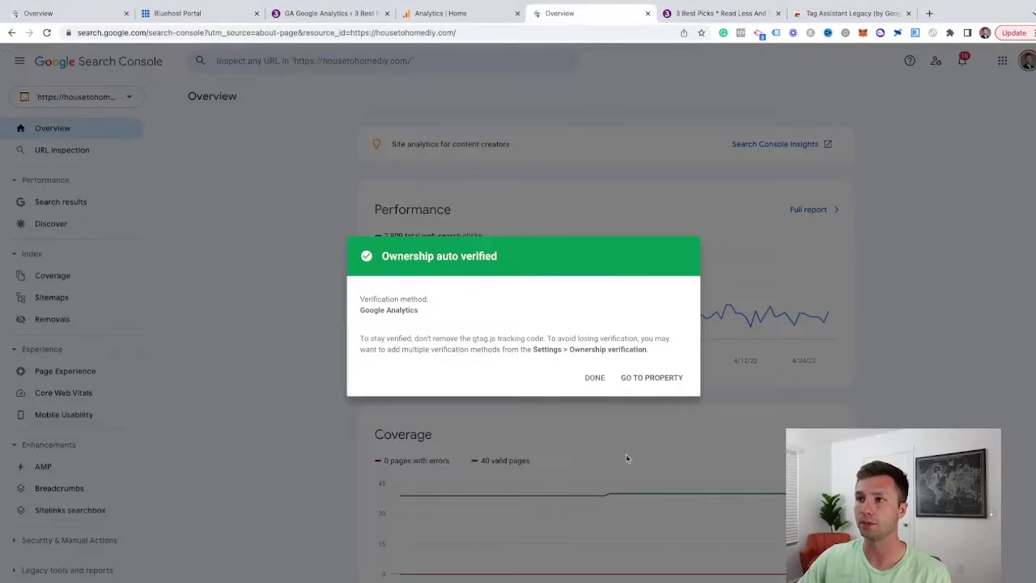
pyautogui.click(594, 378)
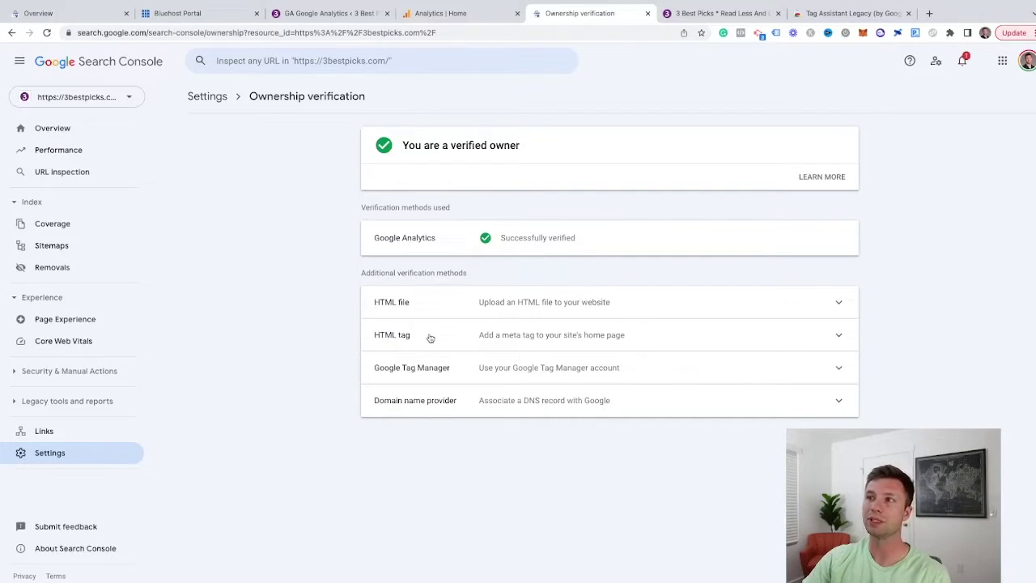
pyautogui.click(762, 341)
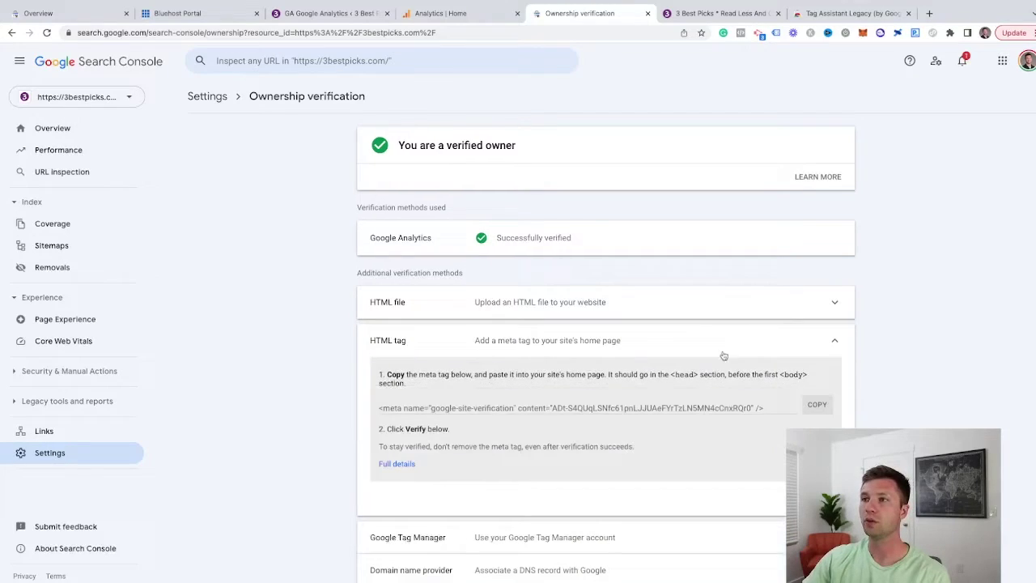
pyautogui.click(811, 410)
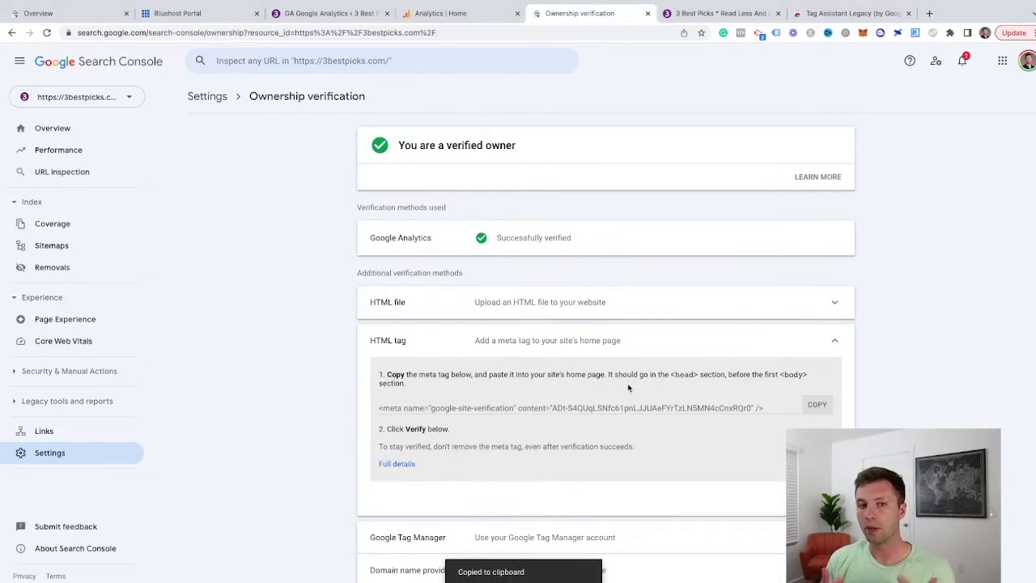
pyautogui.click(339, 17)
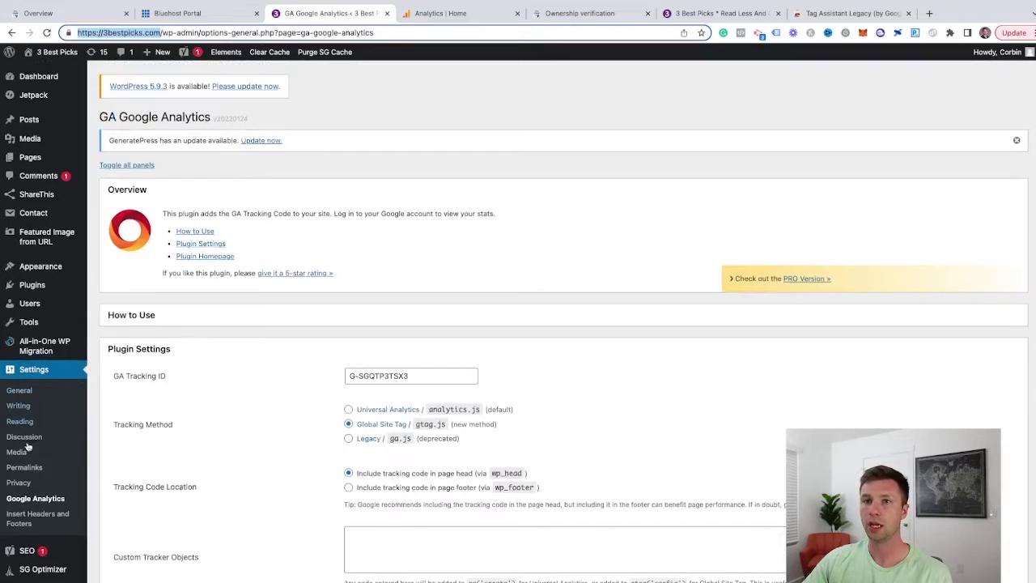
# Search plugins for 'insert head', then open the Insert Headers and Footers settings
pyautogui.moveTo(35, 288)
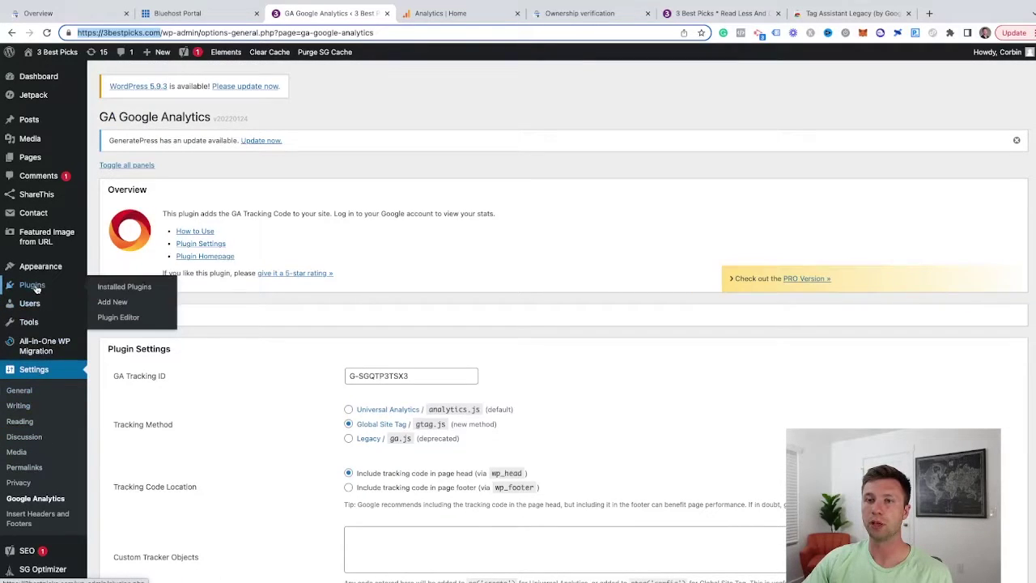
pyautogui.click(118, 305)
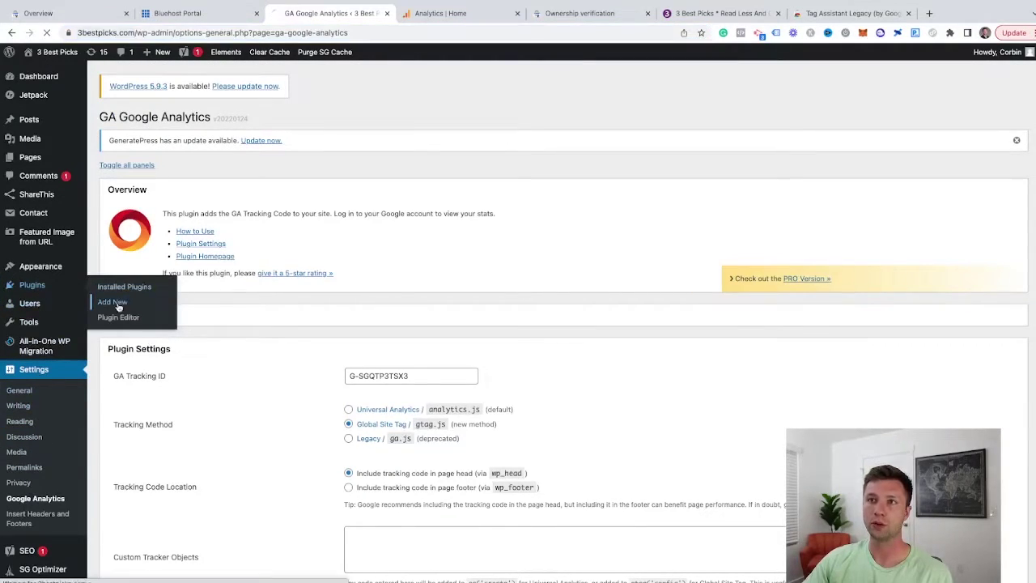
pyautogui.click(889, 241)
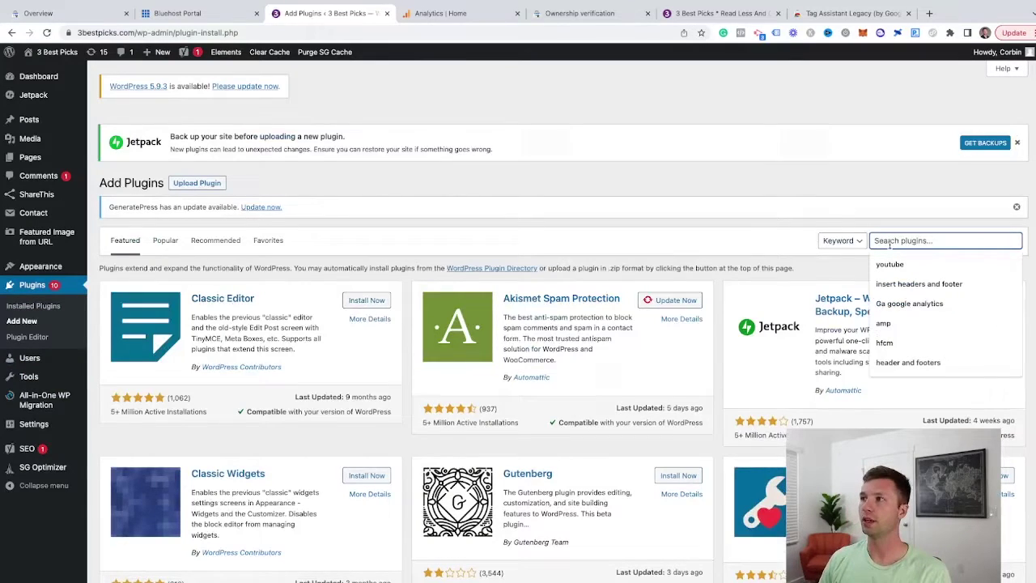
pyautogui.write('insert hea')
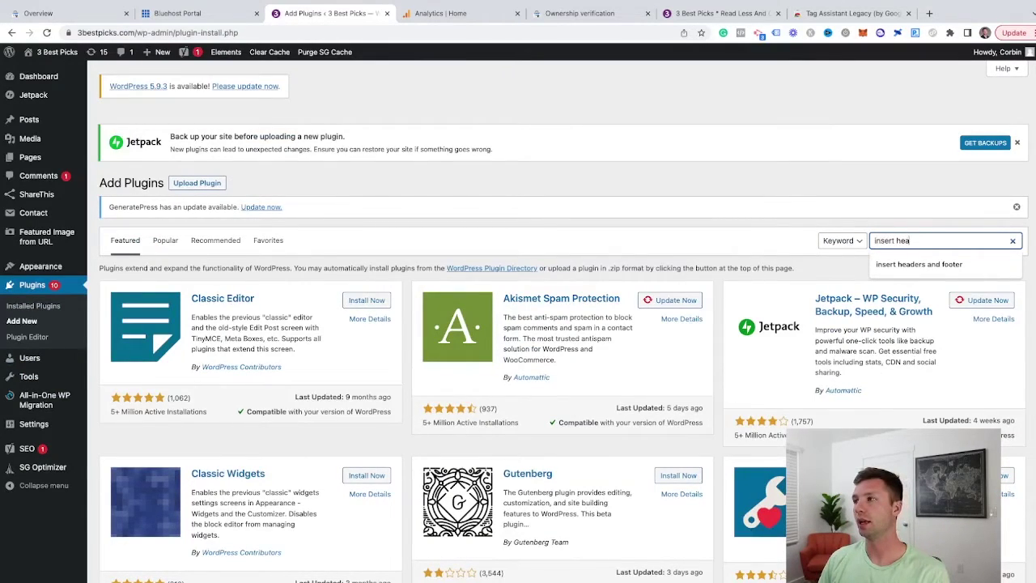
pyautogui.write('der and footer')
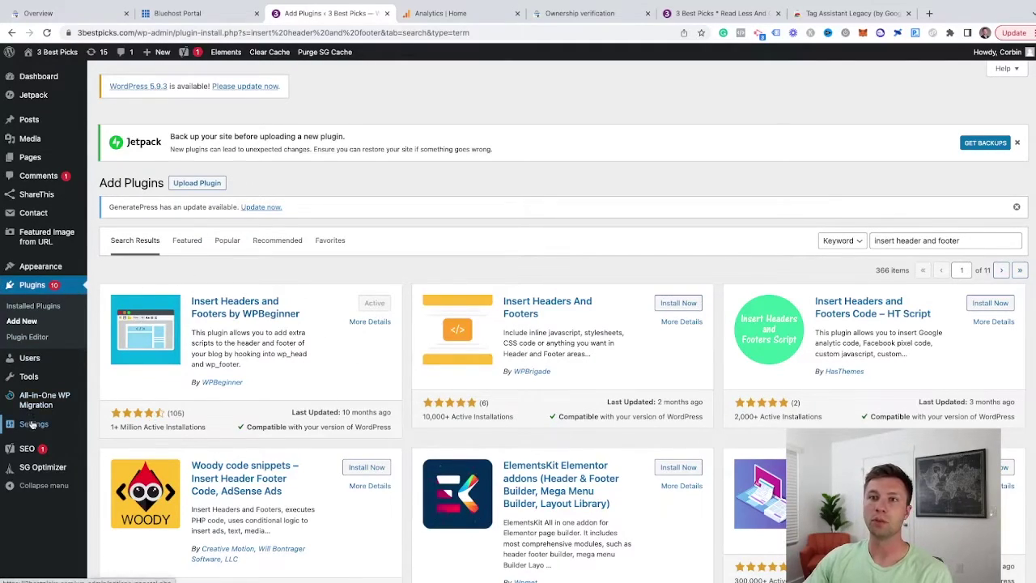
pyautogui.moveTo(32, 425)
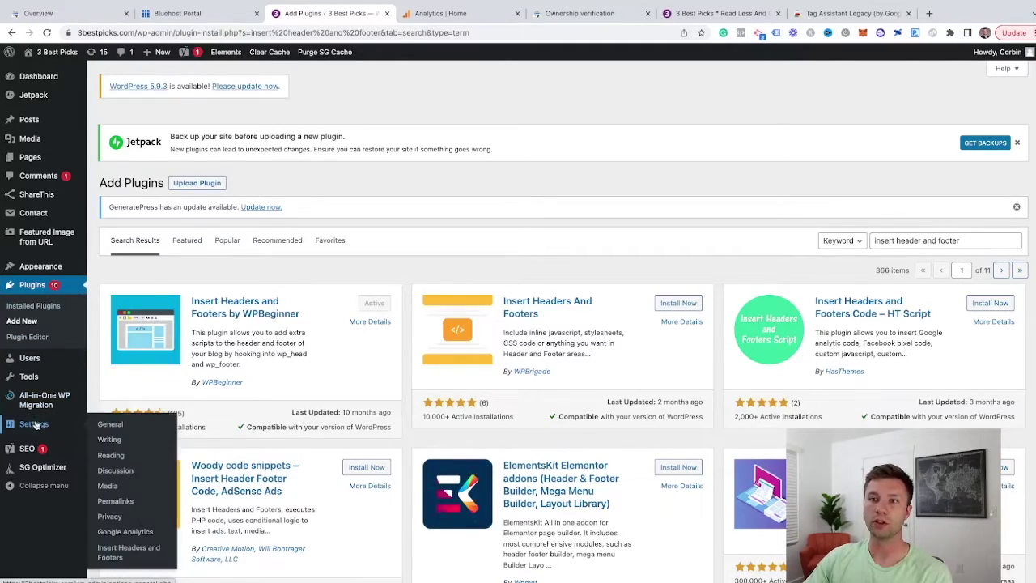
pyautogui.click(129, 552)
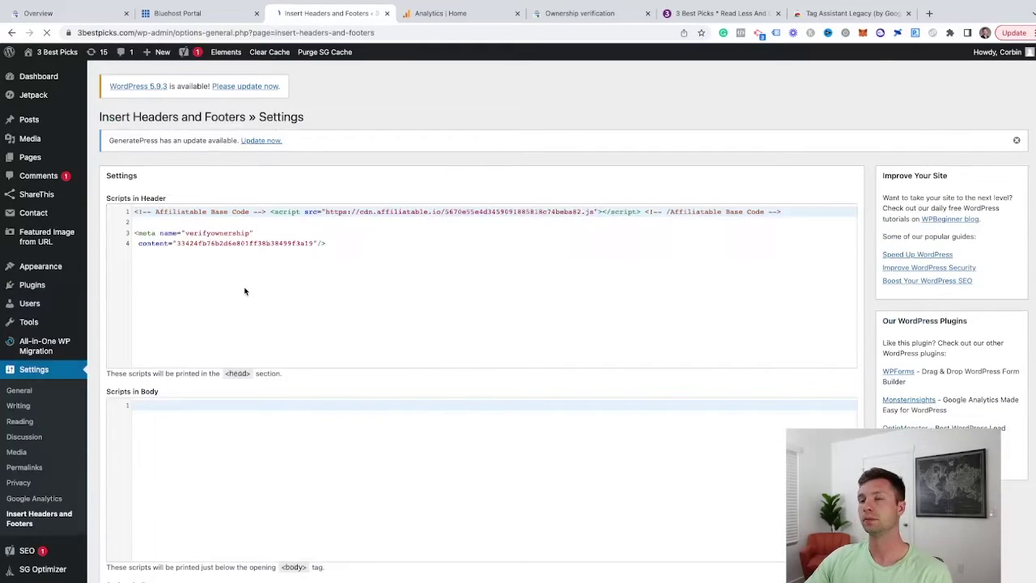
# Paste the site-verification meta tag below line 4 of the header scripts and save
pyautogui.click(327, 252)
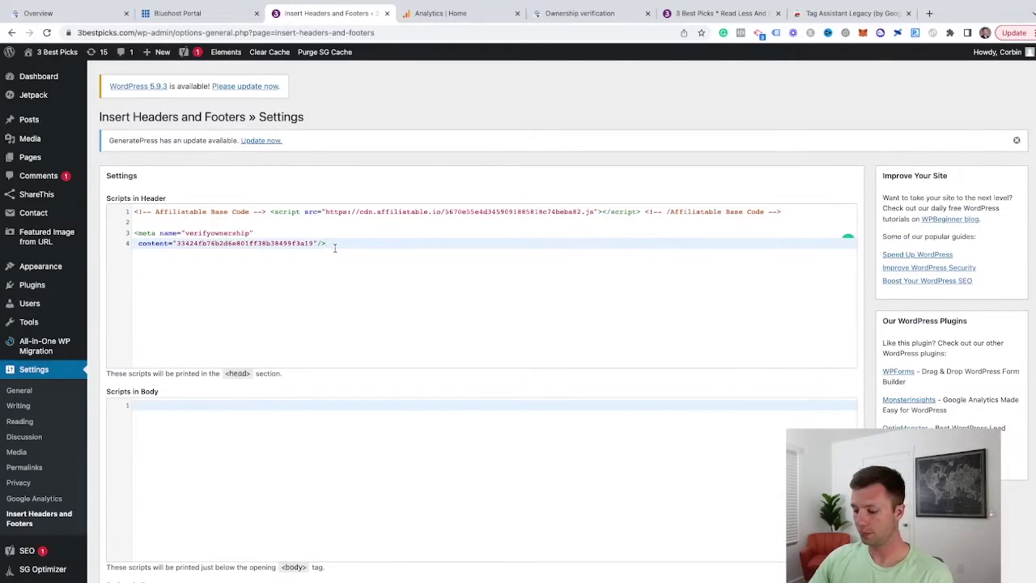
pyautogui.press('Return')
pyautogui.press('Return')
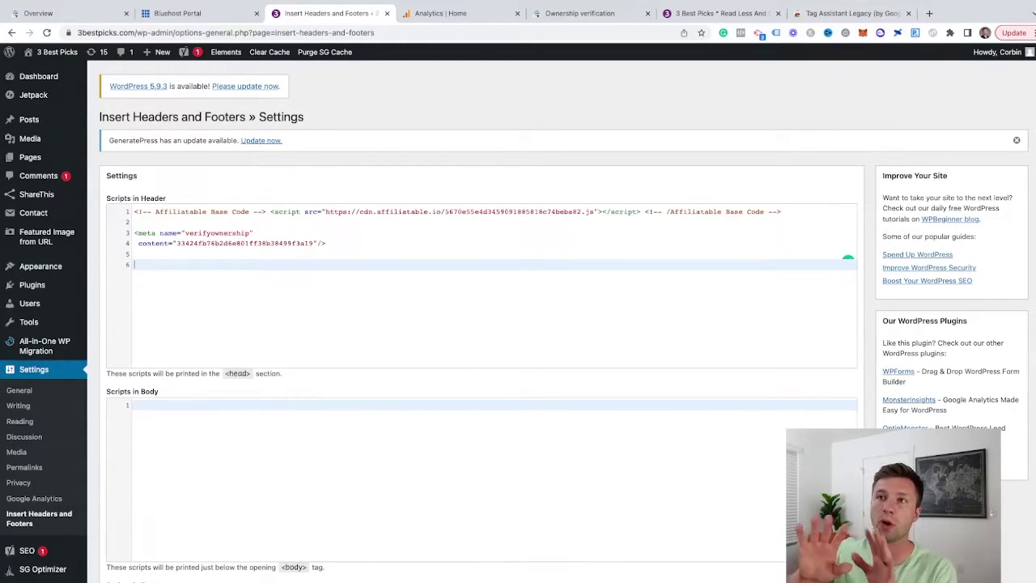
pyautogui.press('super+v')
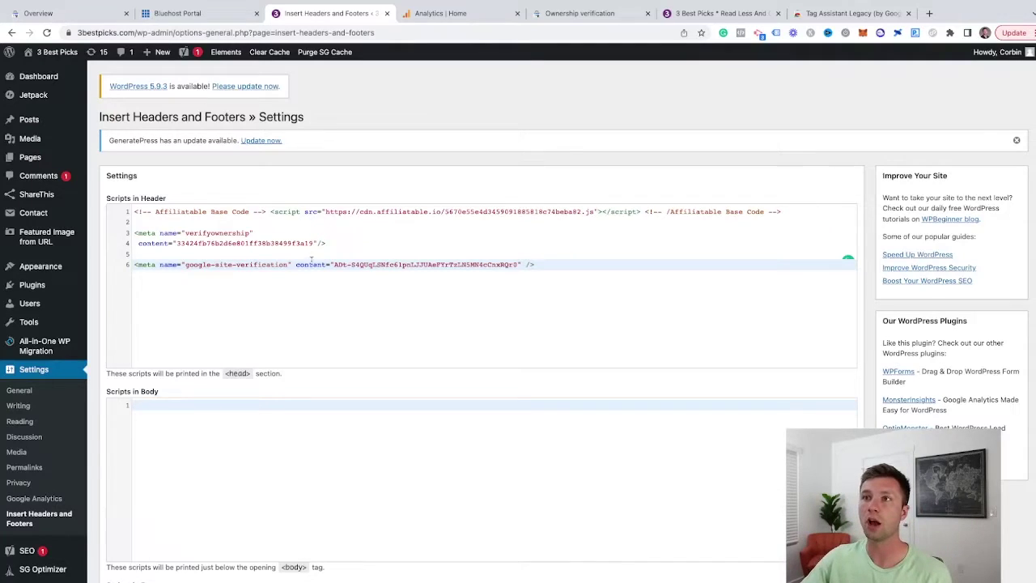
pyautogui.scroll(-5, 293, 261)
pyautogui.scroll(5, 293, 261)
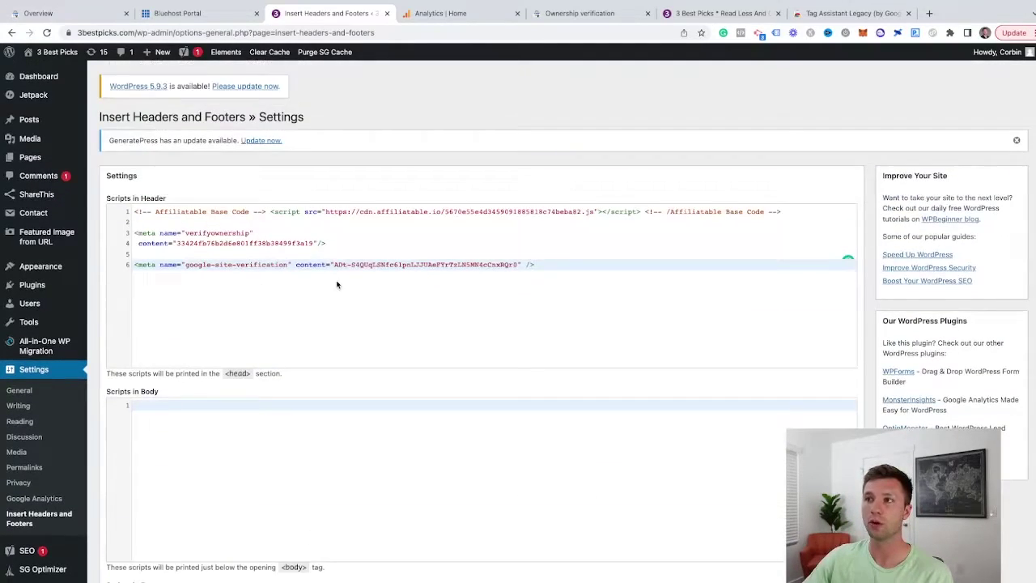
pyautogui.scroll(-3, 338, 284)
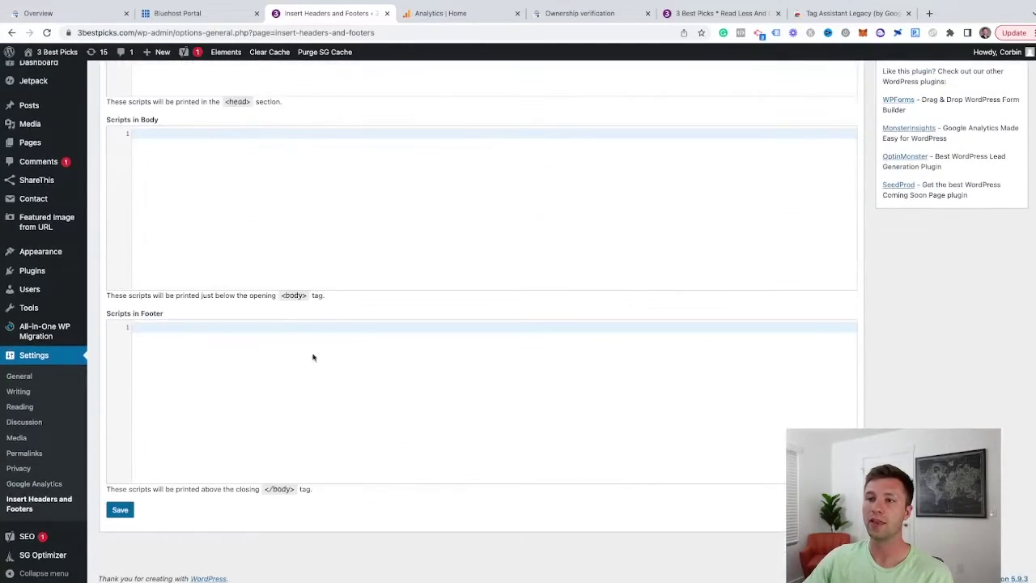
pyautogui.click(119, 510)
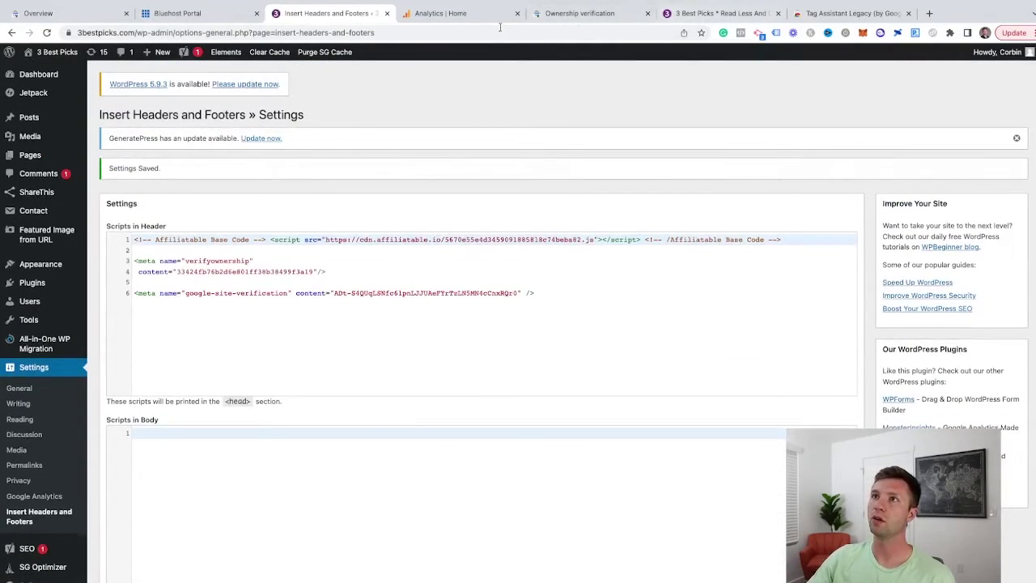
# Verify 3bestpicks.com ownership with the HTML tag method and view its Overview
pyautogui.click(554, 17)
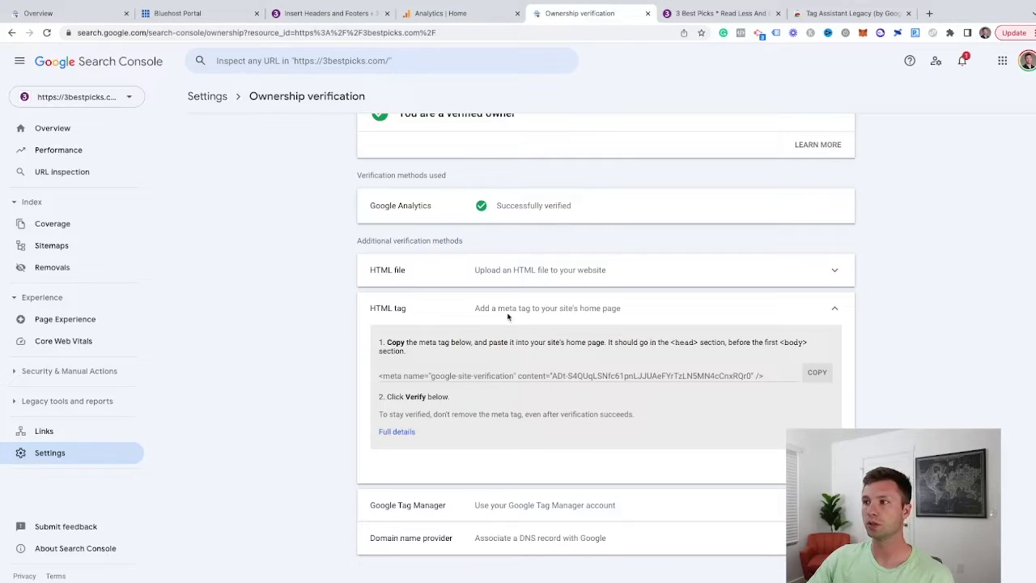
pyautogui.click(814, 466)
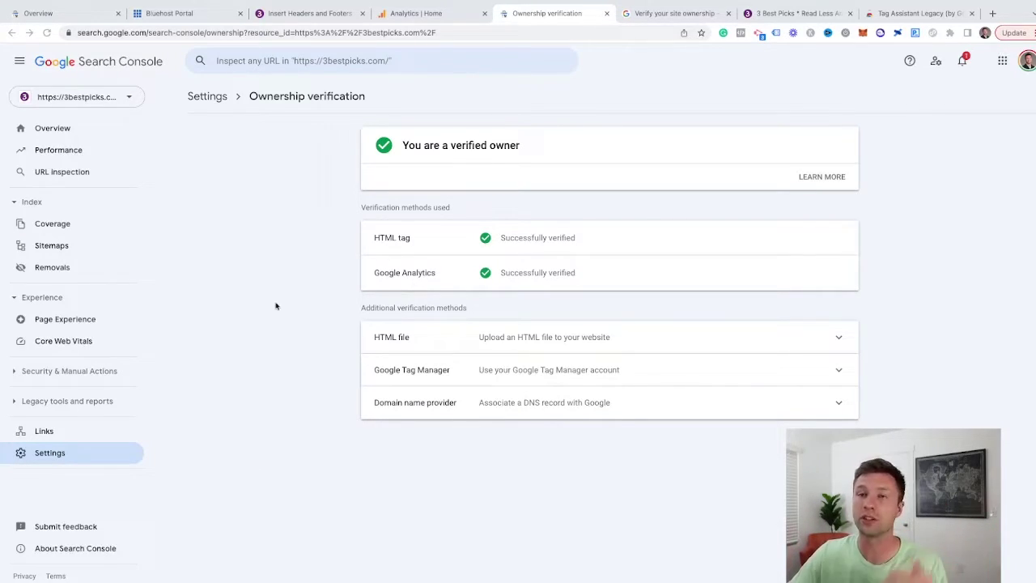
pyautogui.click(70, 130)
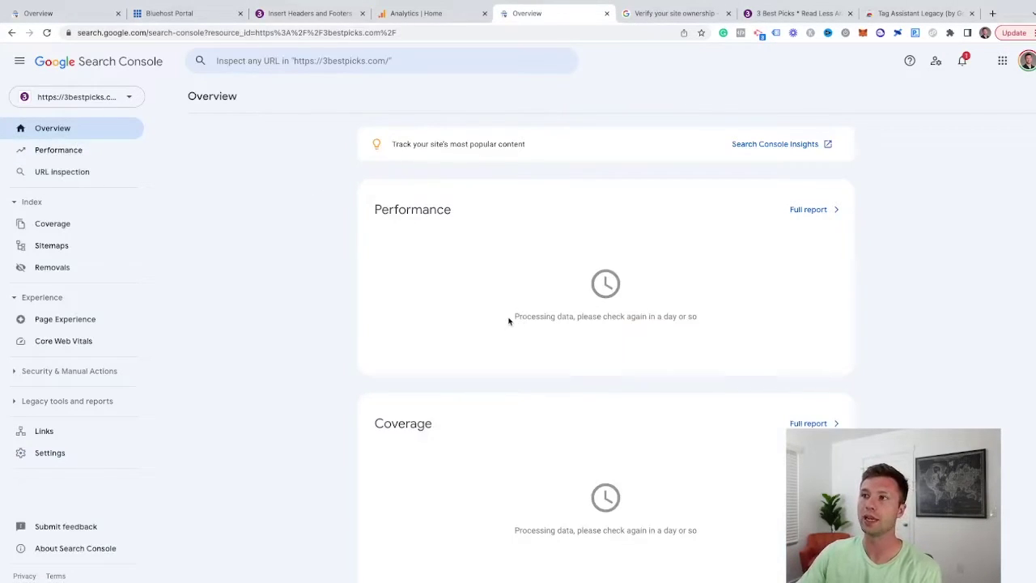
# Check the Performance report, then switch to housetohomediy.com and scroll through its Overview
pyautogui.moveTo(509, 319); pyautogui.dragTo(703, 325)
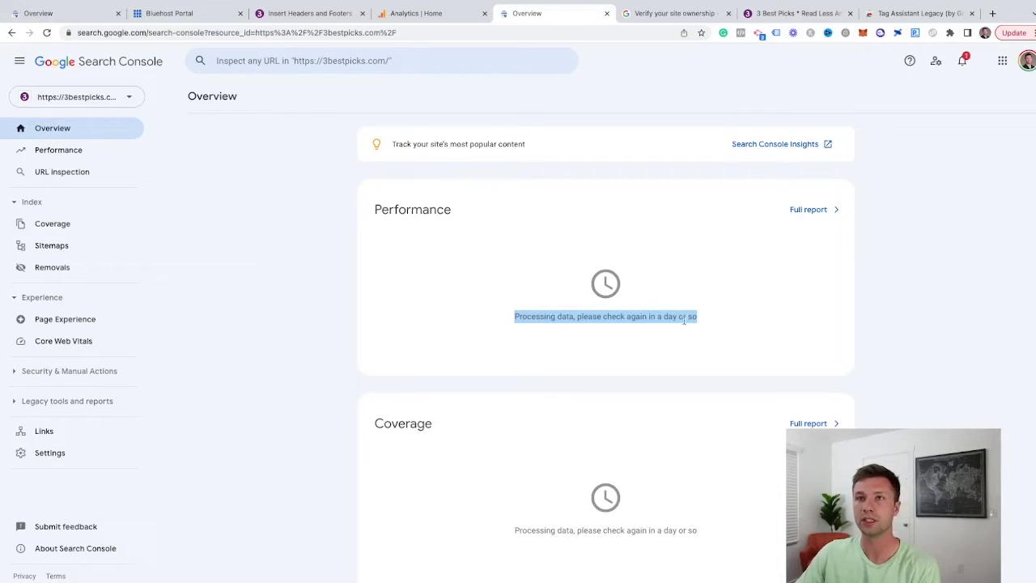
pyautogui.click(49, 154)
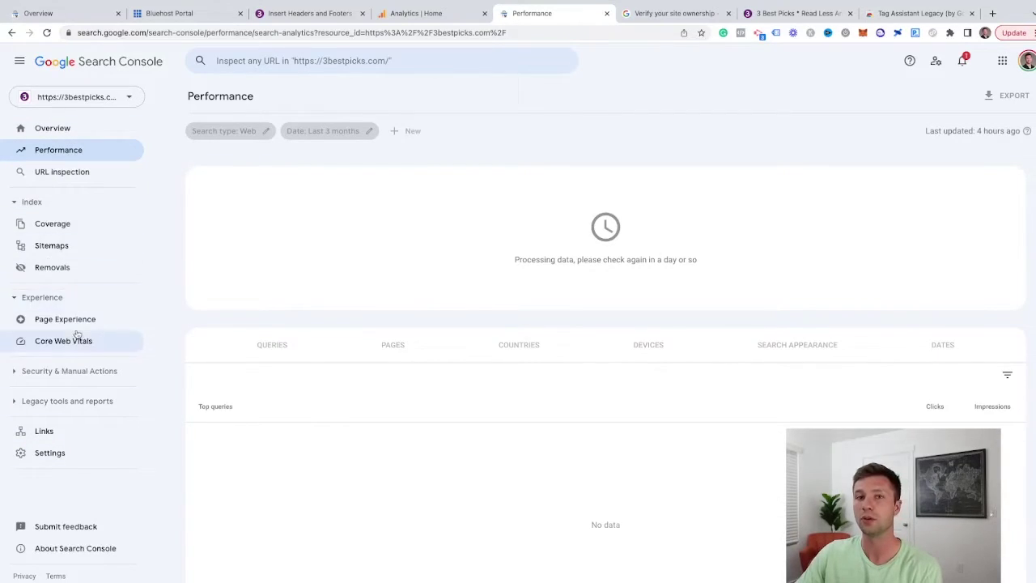
pyautogui.click(98, 97)
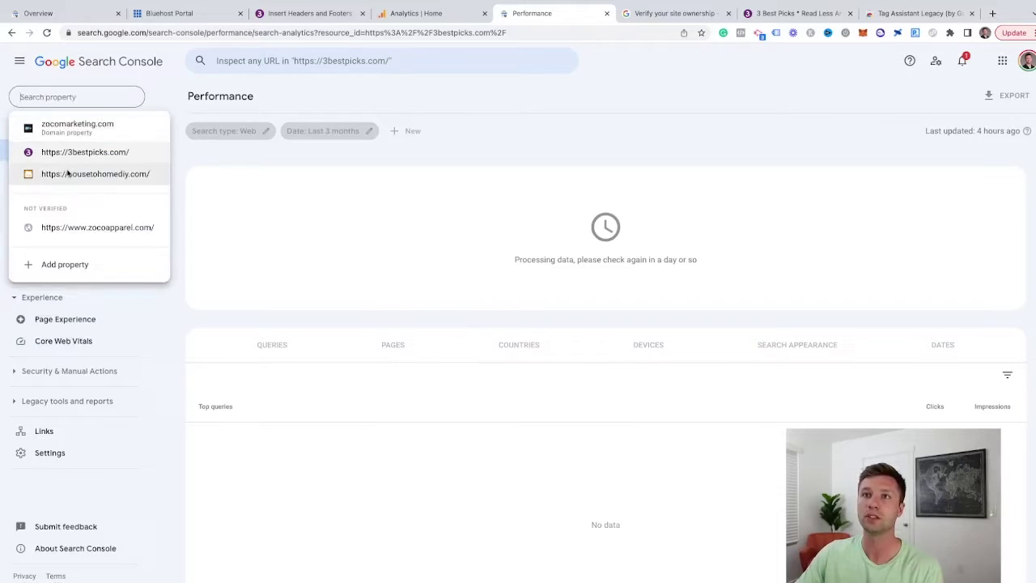
pyautogui.click(69, 172)
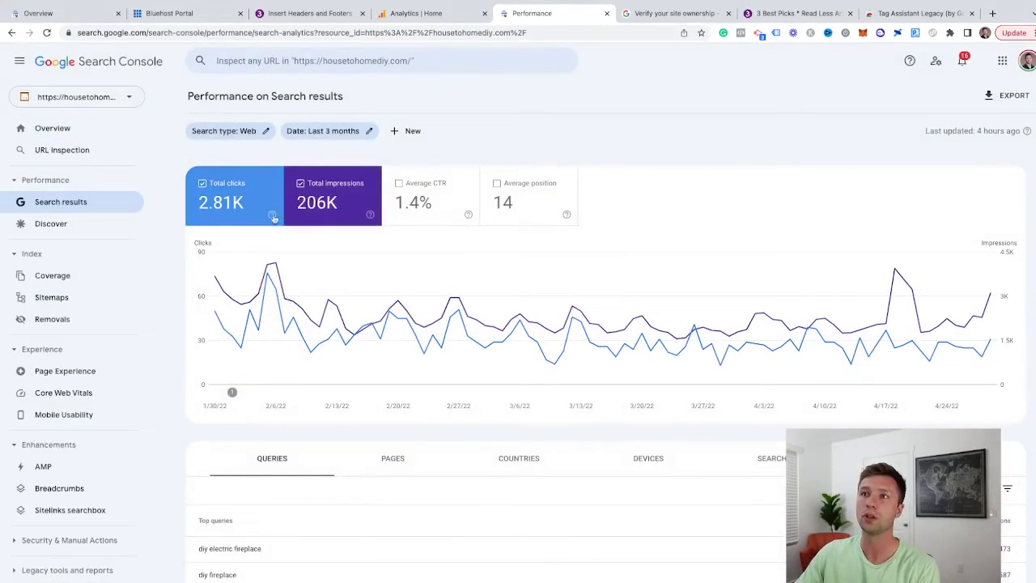
pyautogui.scroll(-3, 389, 337)
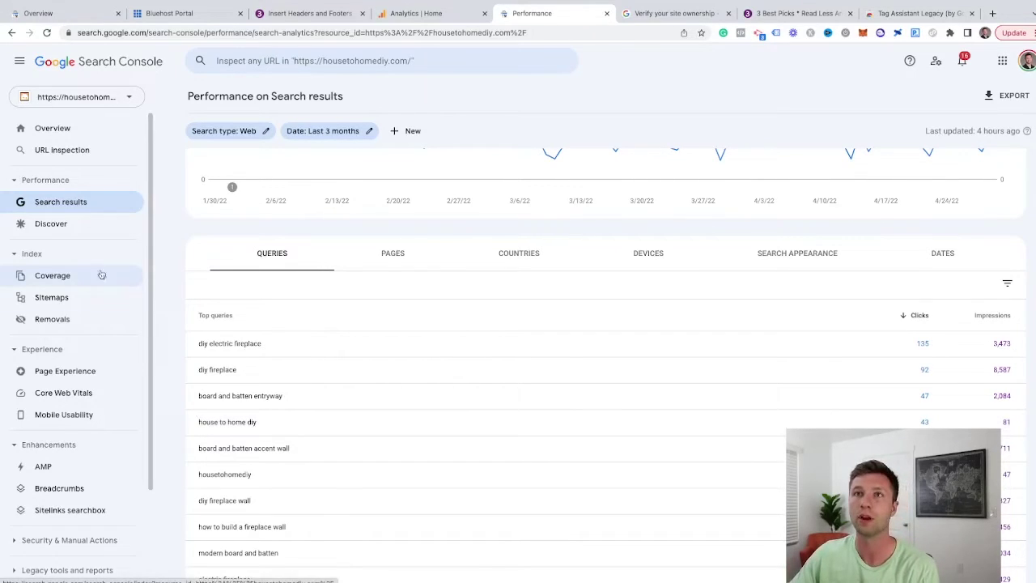
pyautogui.click(72, 138)
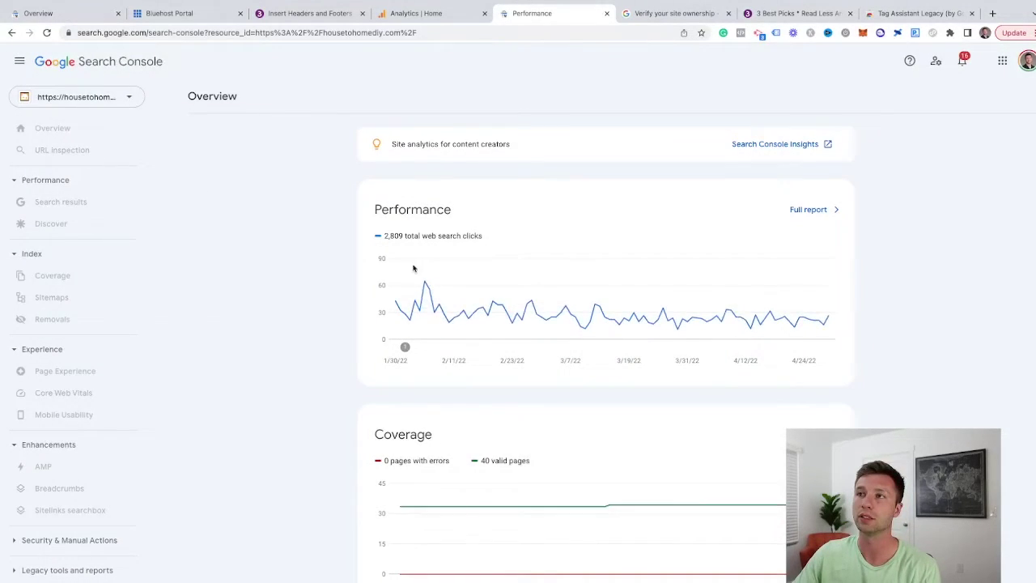
pyautogui.scroll(-2, 450, 273)
pyautogui.scroll(-4, 449, 273)
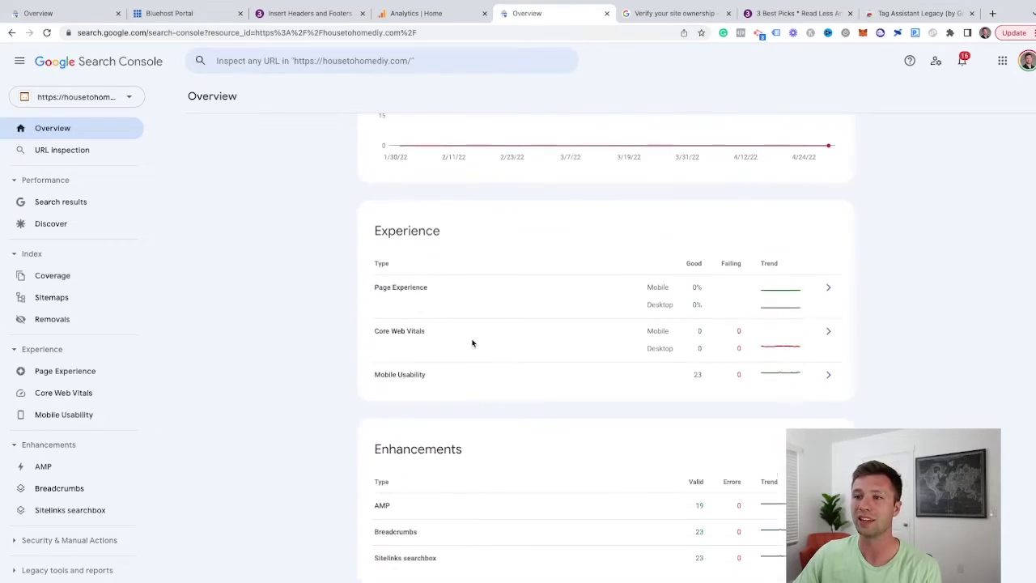